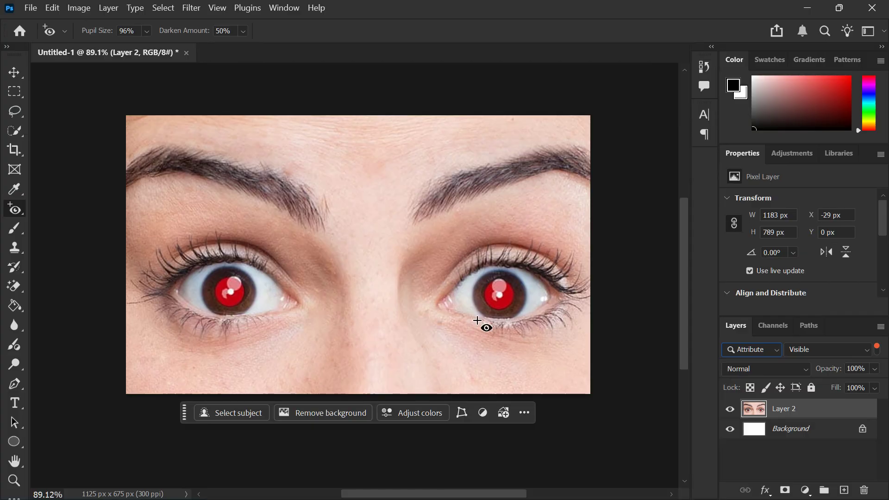
right_click(19, 213)
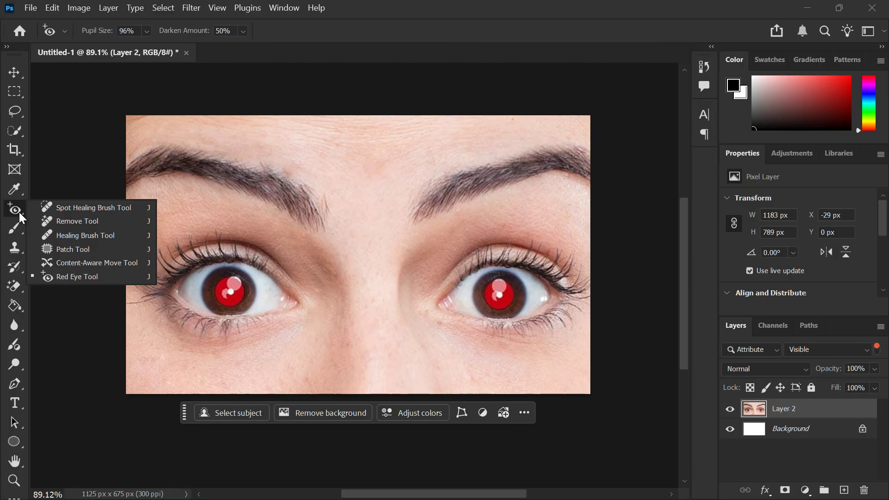
right_click(19, 212)
click(19, 212)
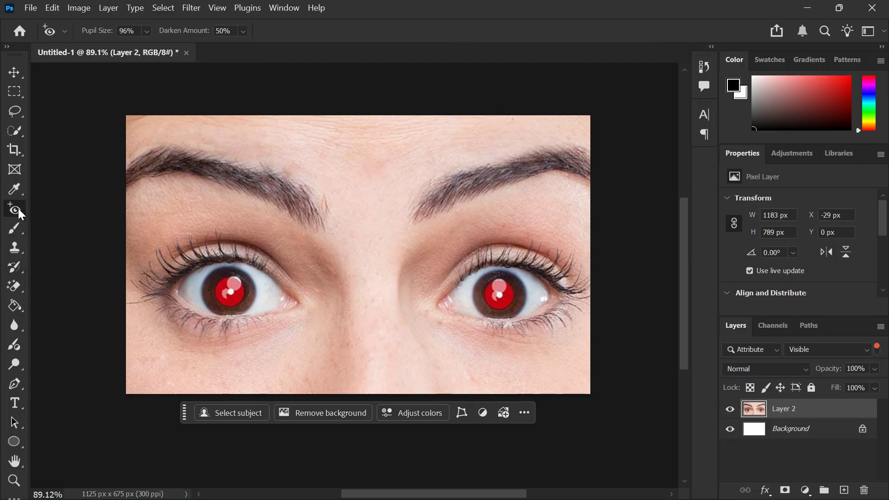
right_click(18, 209)
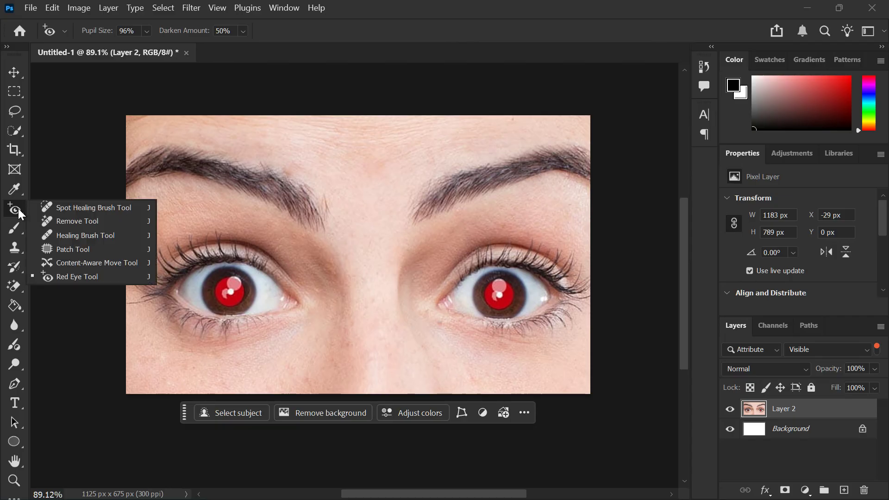
right_click(19, 209)
click(18, 209)
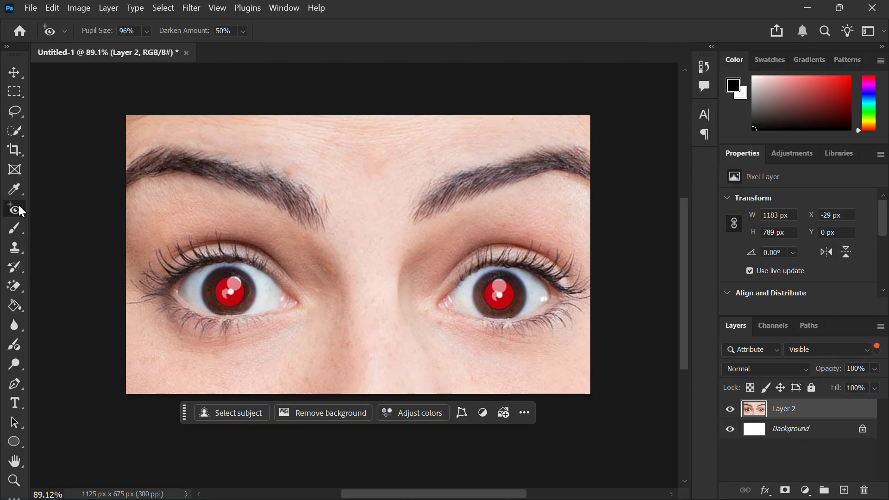
click(37, 9)
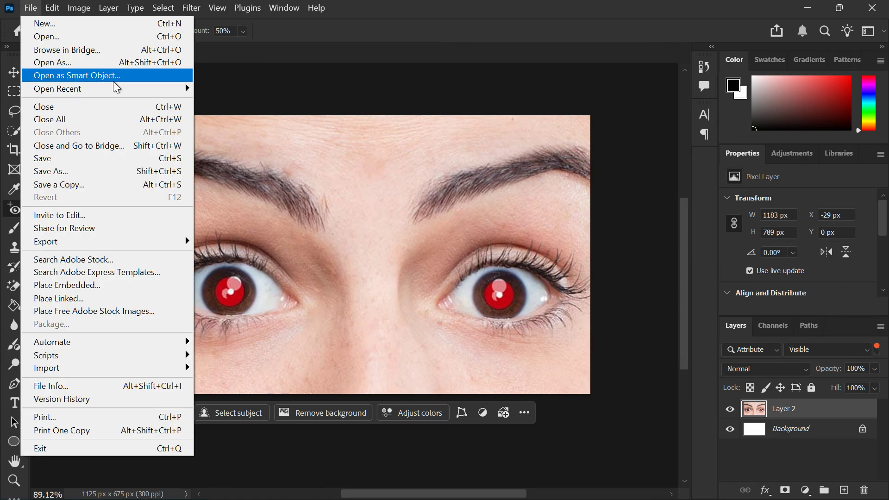
click(27, 8)
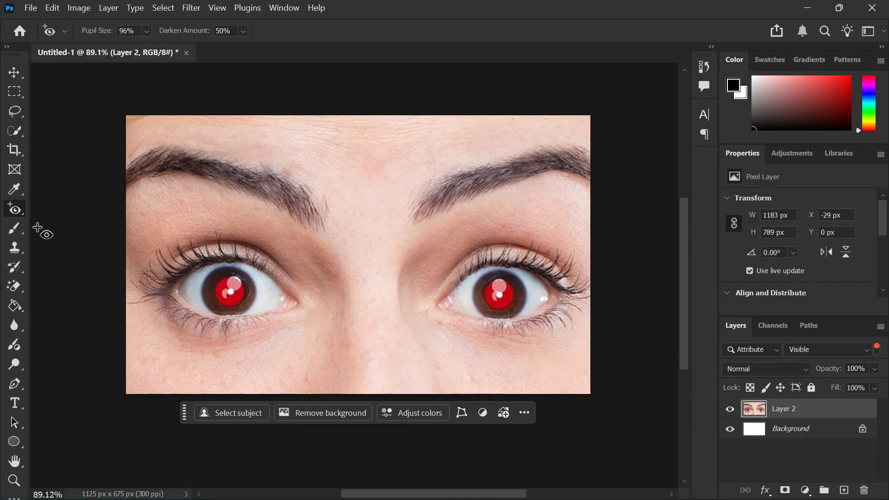
Step: Correct the red pupils of both eyes on Layer 2 with the Red Eye Tool
right_click(16, 212)
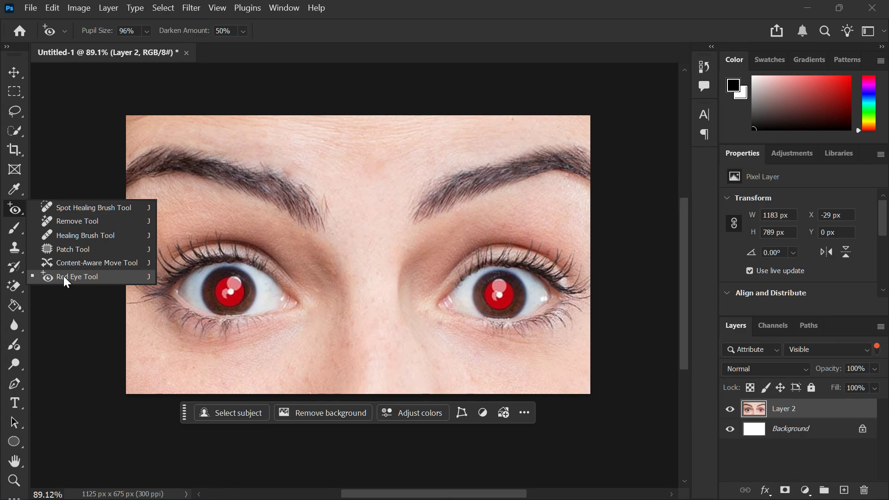
click(102, 276)
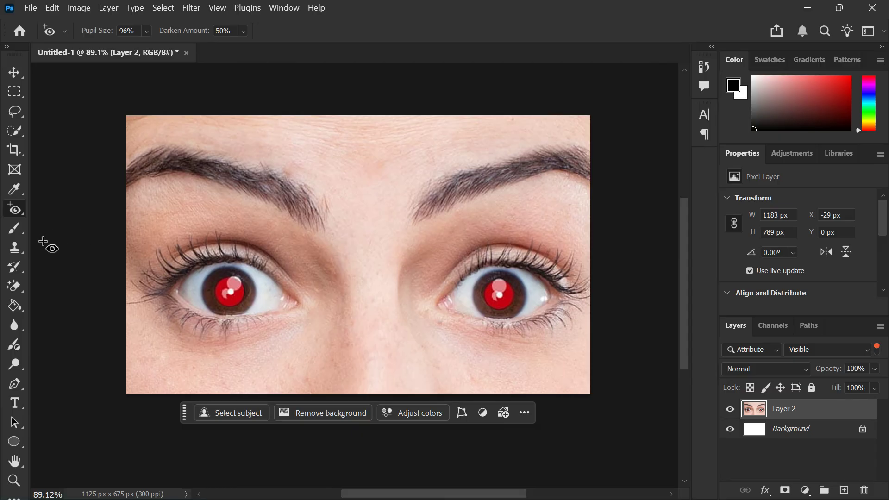
right_click(16, 208)
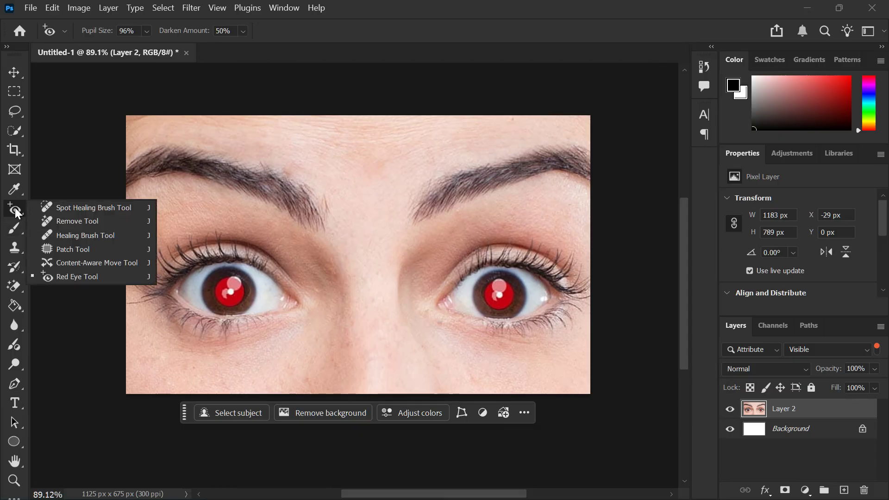
click(16, 208)
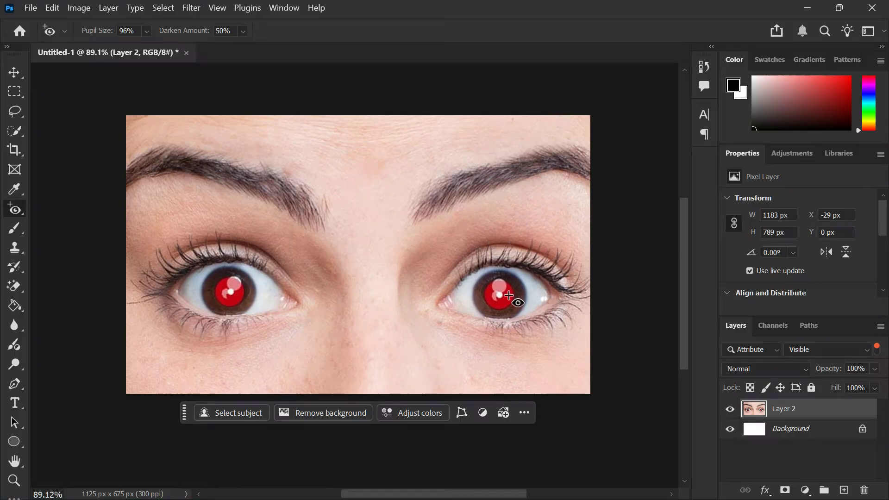
click(235, 298)
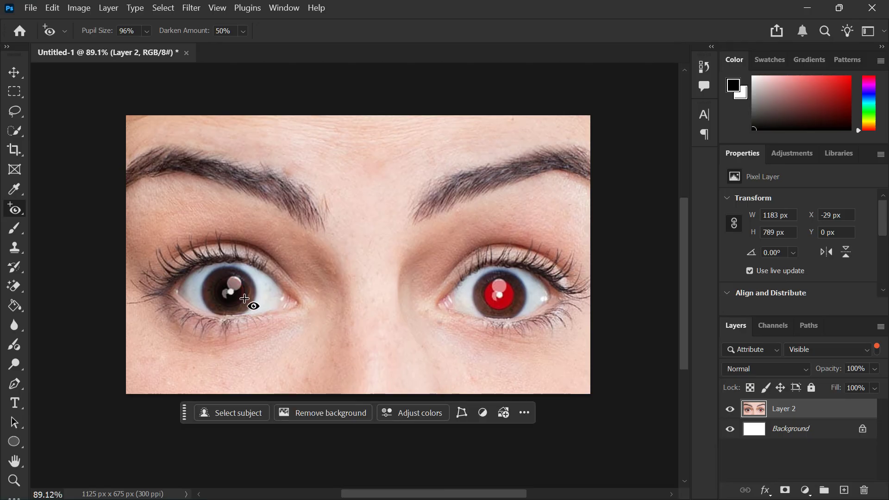
click(504, 297)
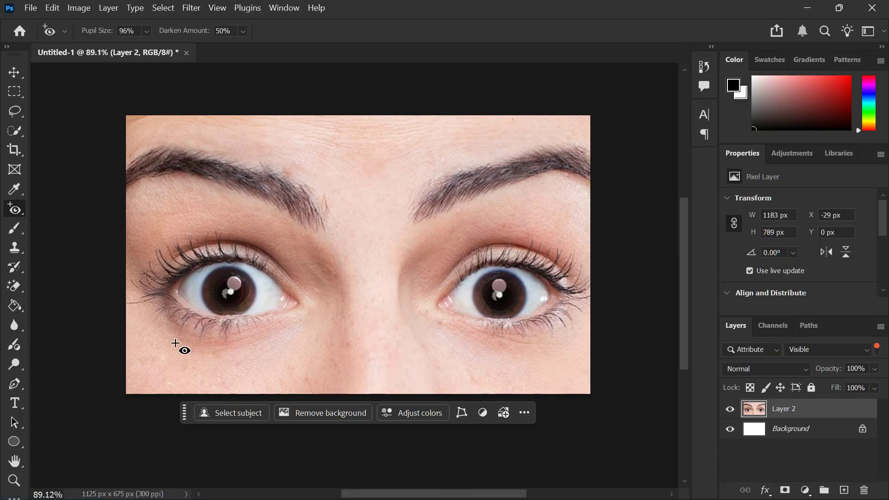
Step: Examine the corrected pupils of both eyes up close, one eye after the other
scroll(192, 297, up, 5)
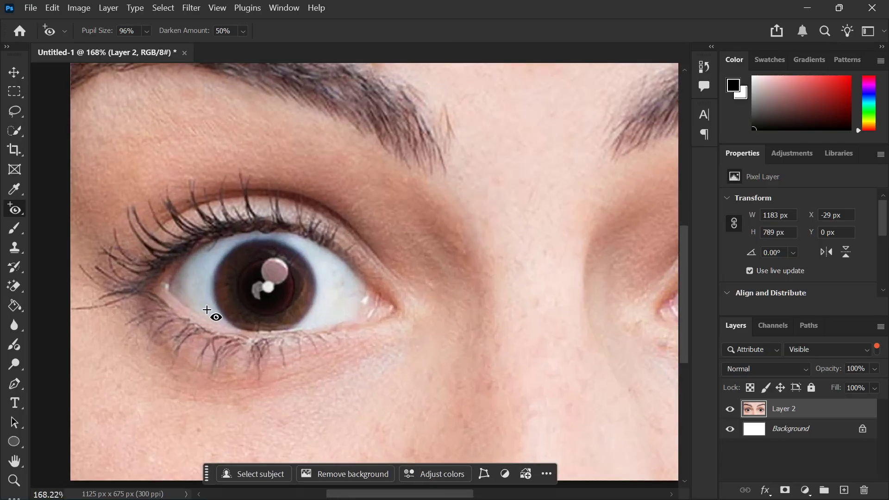
scroll(305, 321, up, 1)
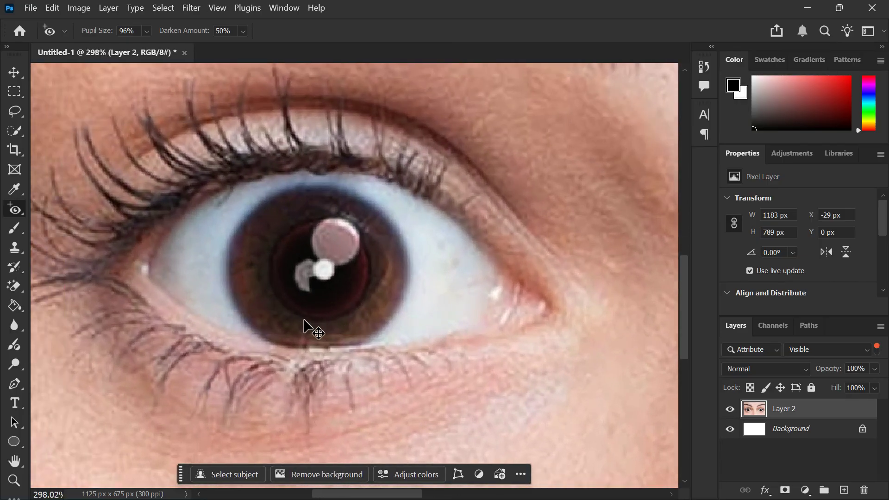
scroll(304, 320, down, 4)
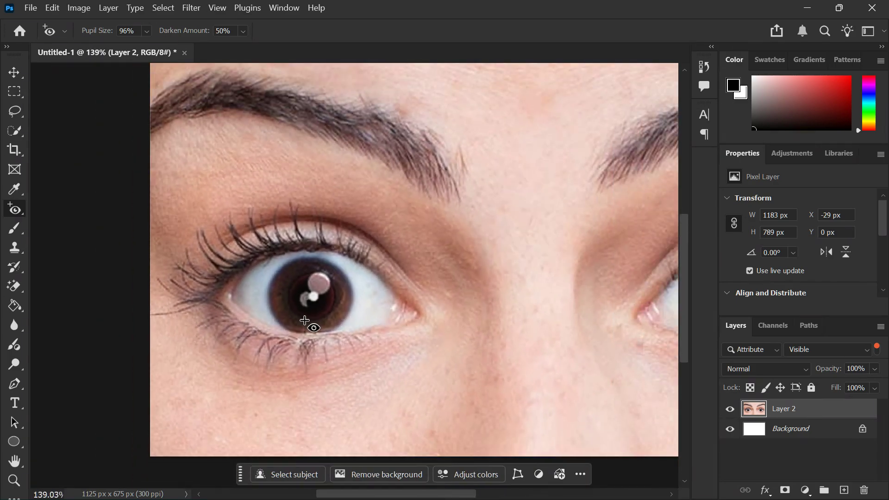
scroll(304, 320, right, 8)
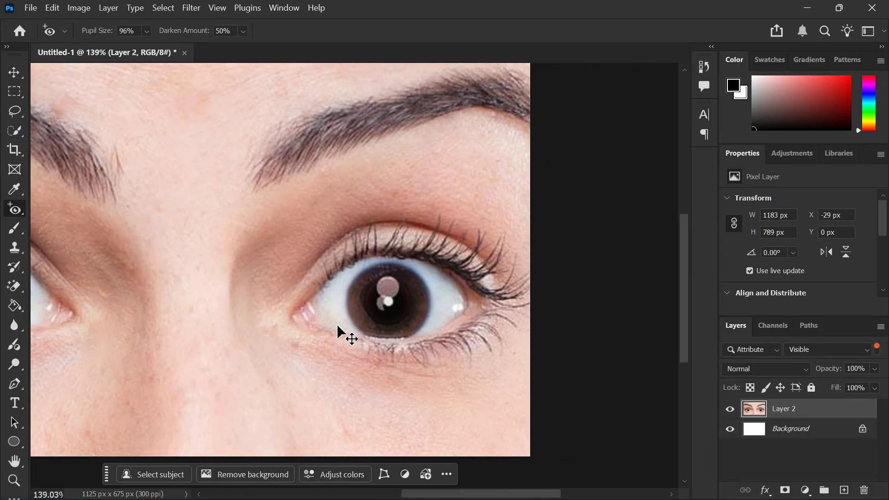
scroll(377, 328, up, 1)
scroll(470, 324, up, 4)
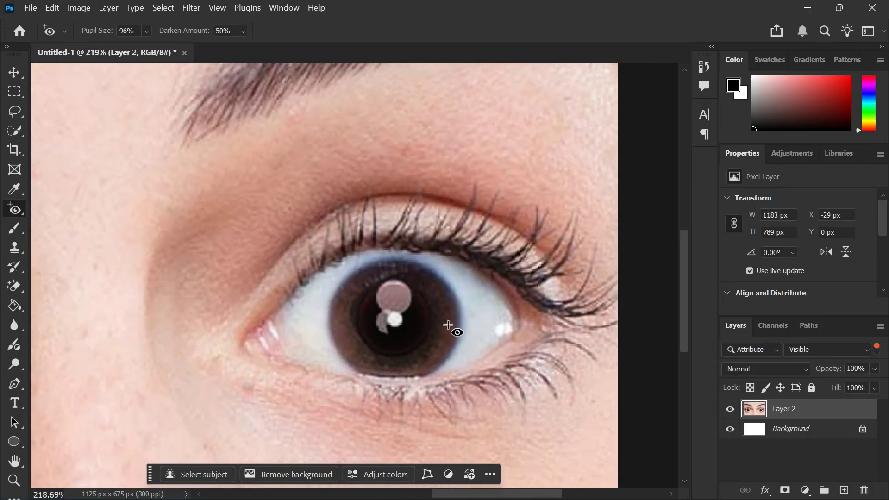
scroll(448, 326, down, 5)
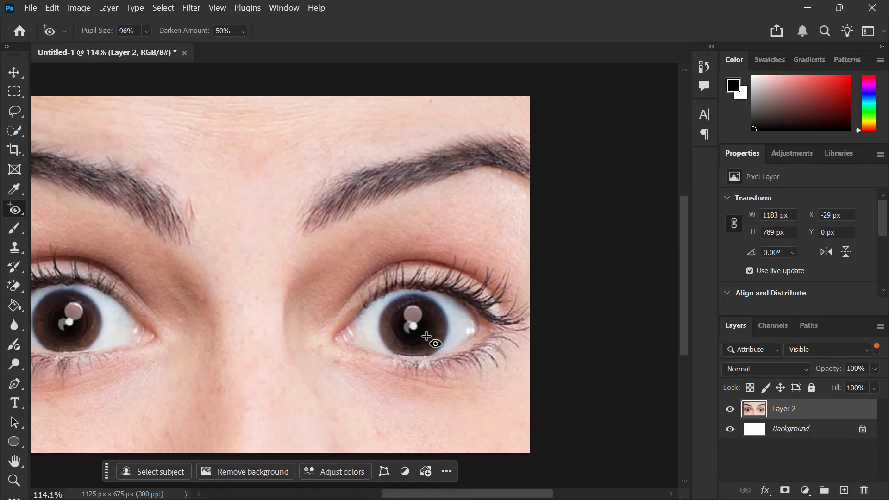
scroll(431, 340, left, 3)
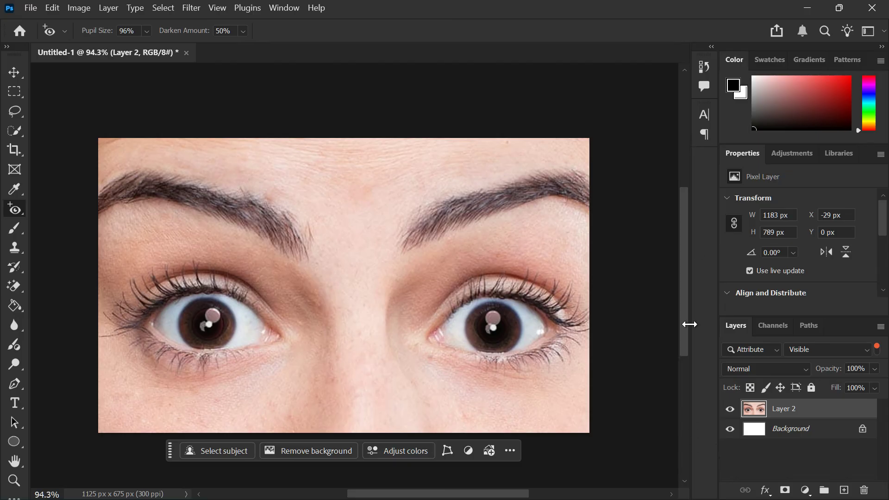
Step: Review the document's edit history back to its initial state and close the history list
click(708, 66)
scroll(639, 113, up, 5)
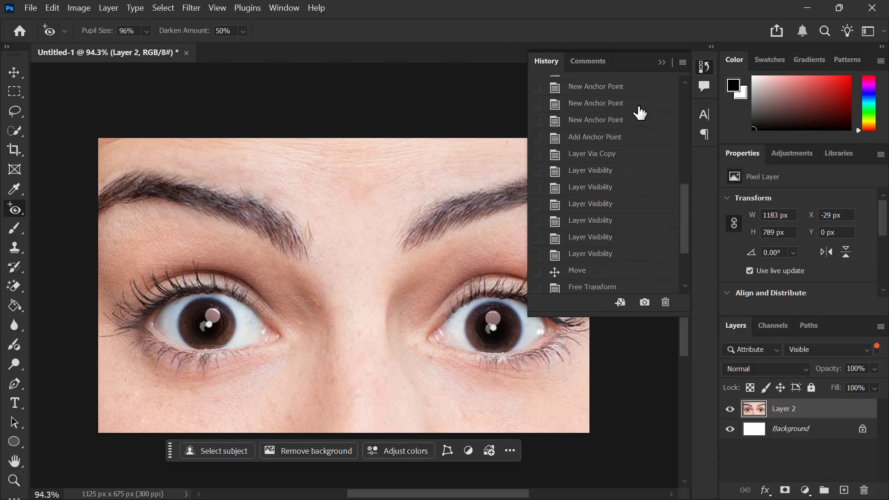
scroll(640, 113, up, 5)
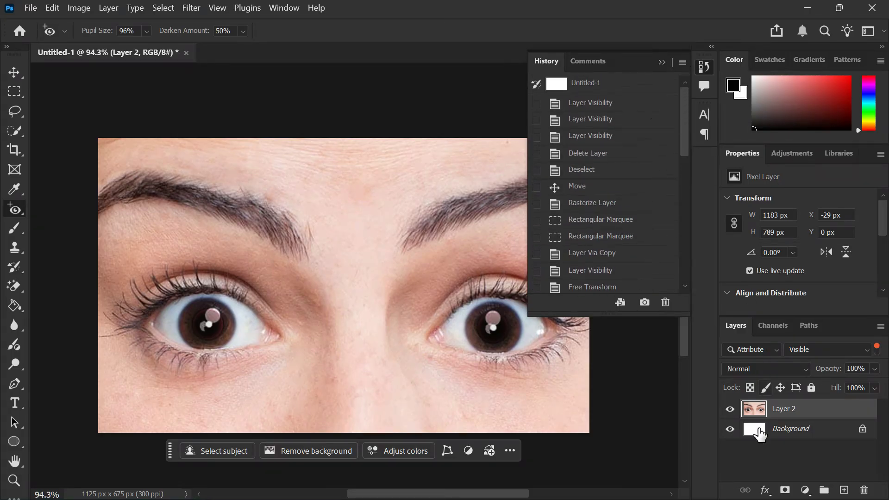
click(758, 449)
click(663, 63)
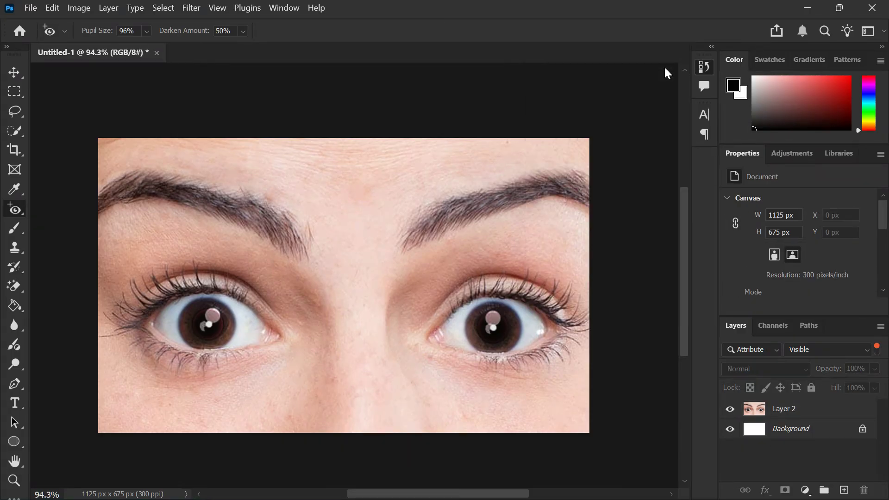
Step: Undo both red-eye corrections and redo them to compare the eyes before and after
key(ctrl+z)
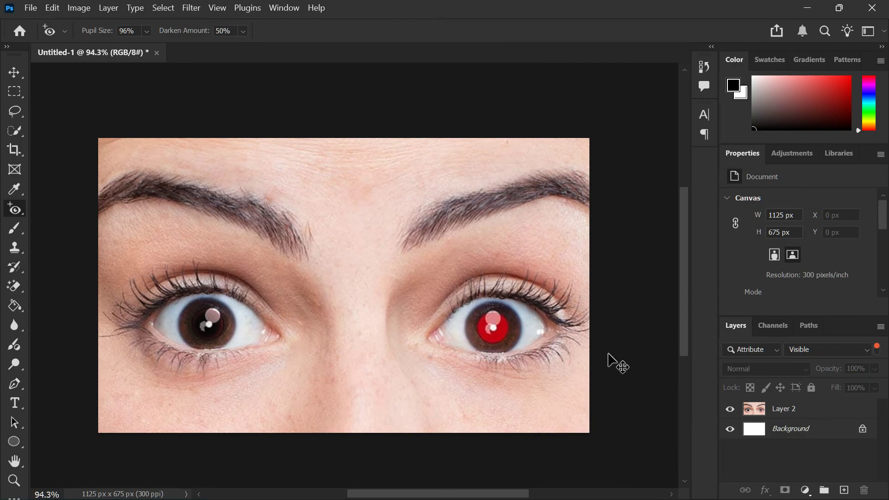
key(ctrl+z)
key(ctrl+shift+z)
key(ctrl+shift+z)
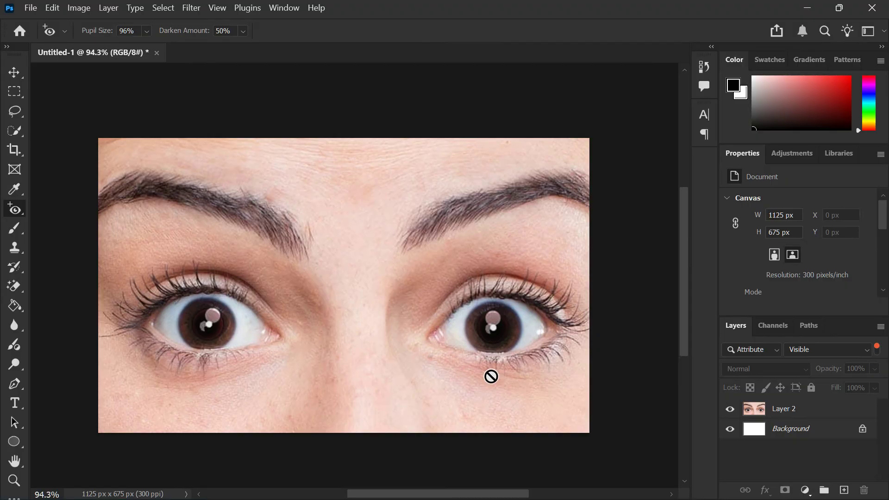
click(35, 10)
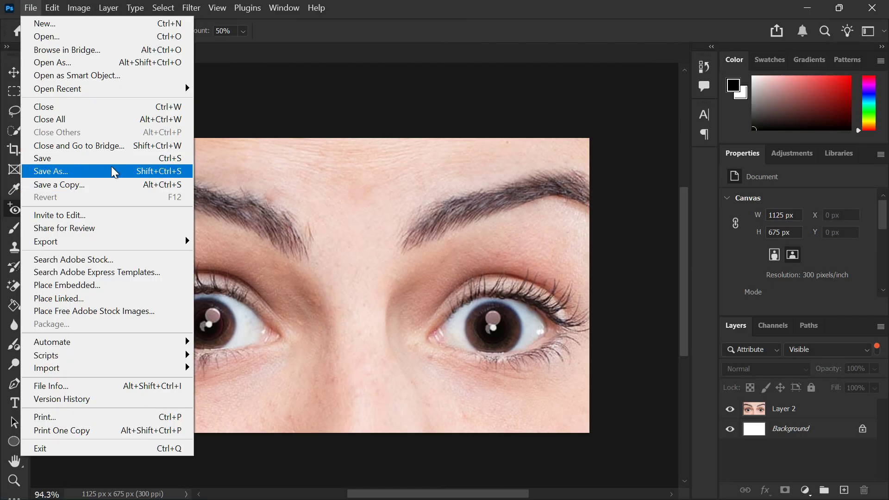
click(265, 189)
Step: Switch to the Move tool and leave all layers deselected
click(13, 71)
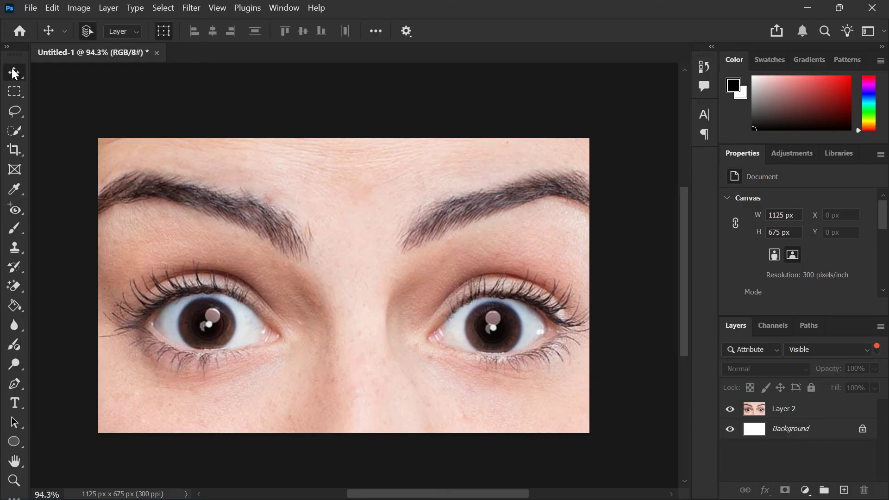
click(296, 327)
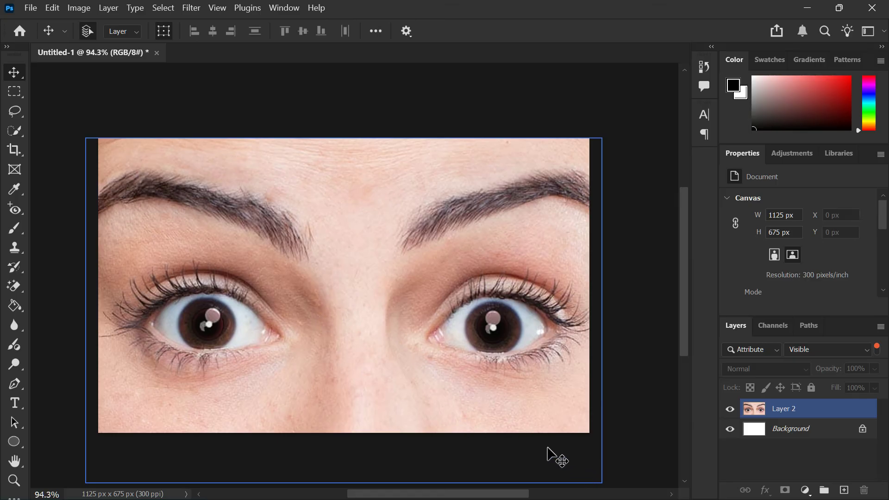
click(747, 450)
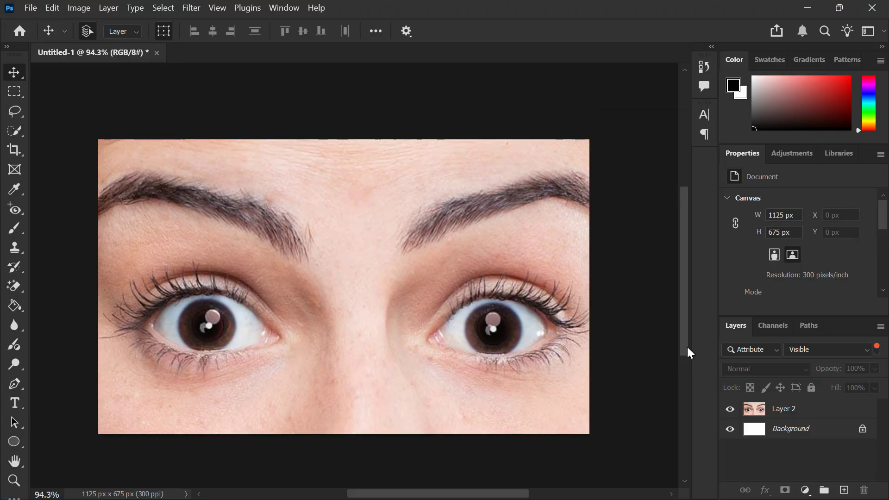
click(583, 396)
click(611, 406)
mouse_move(537, 484)
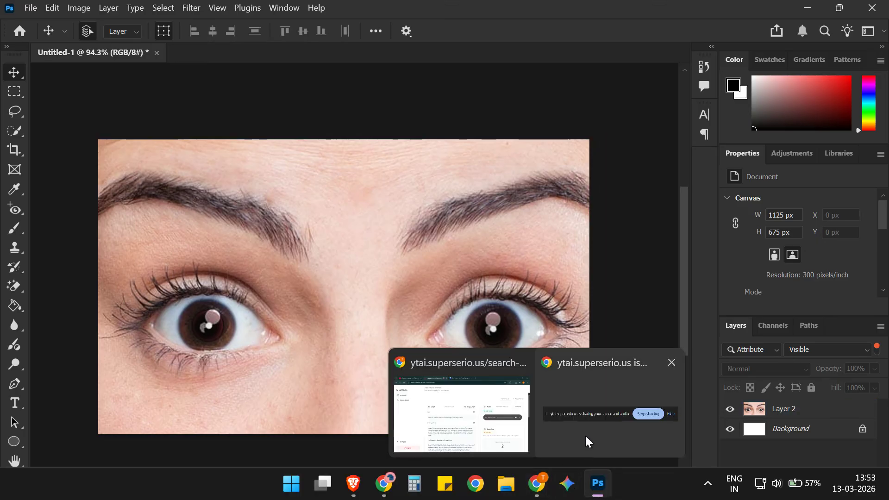